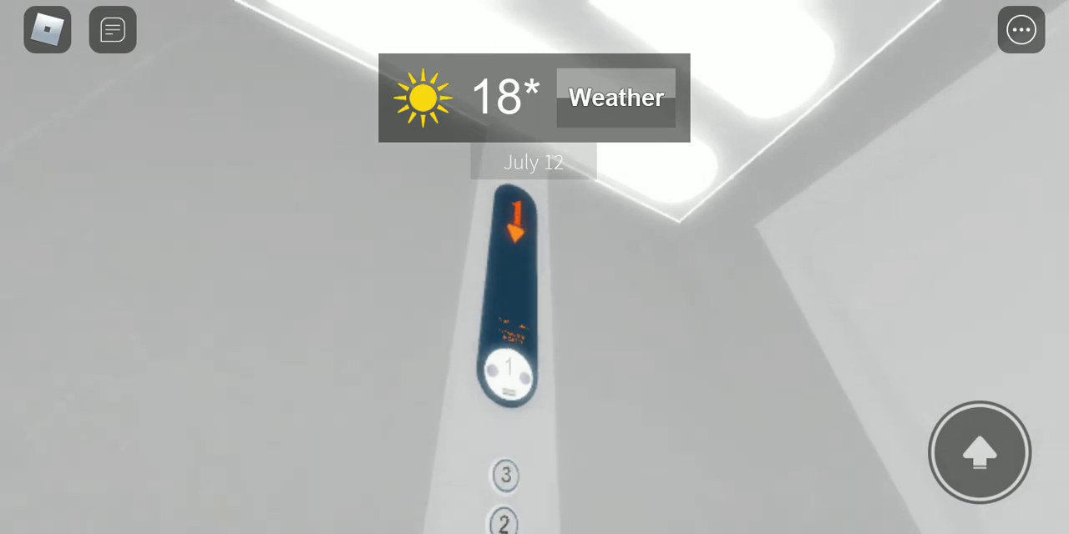
{"action": "left_click", "coordinate": [616, 98]}
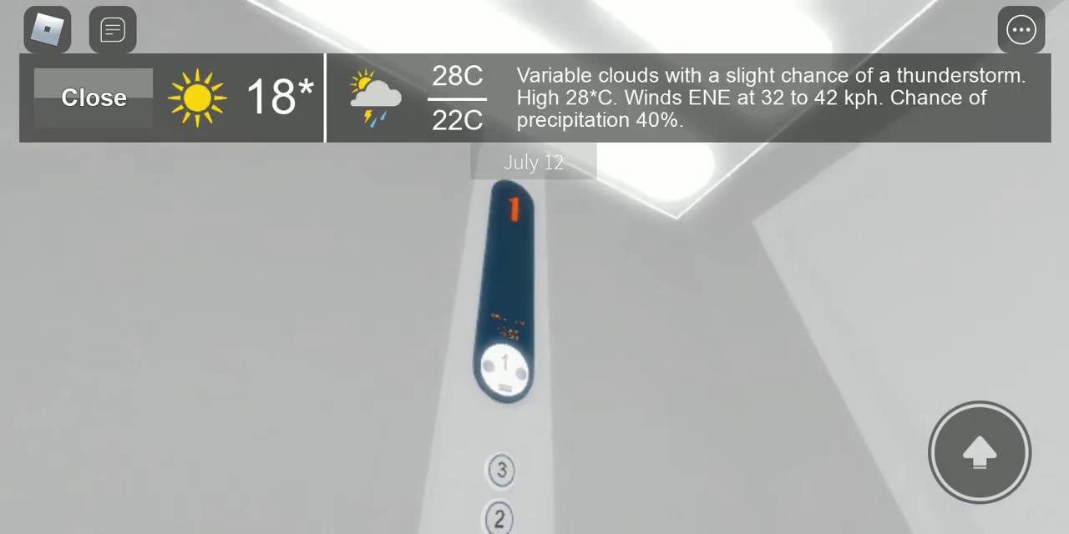
{"action": "left_click", "coordinate": [94, 98]}
{"action": "left_click_drag", "start_coordinate": [534, 334], "coordinate": [534, 234]}
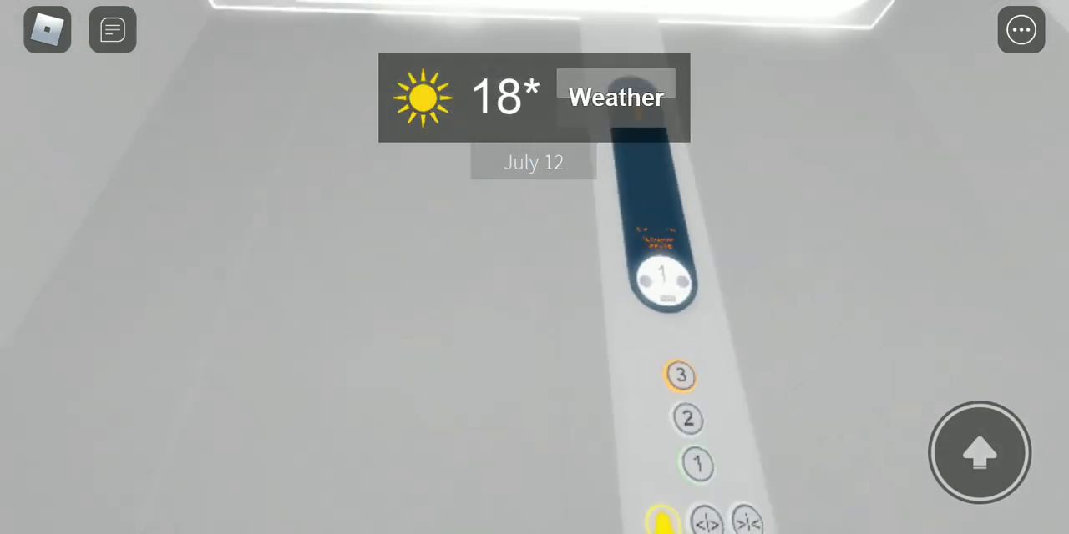
{"action": "left_click_drag", "start_coordinate": [535, 334], "coordinate": [535, 268]}
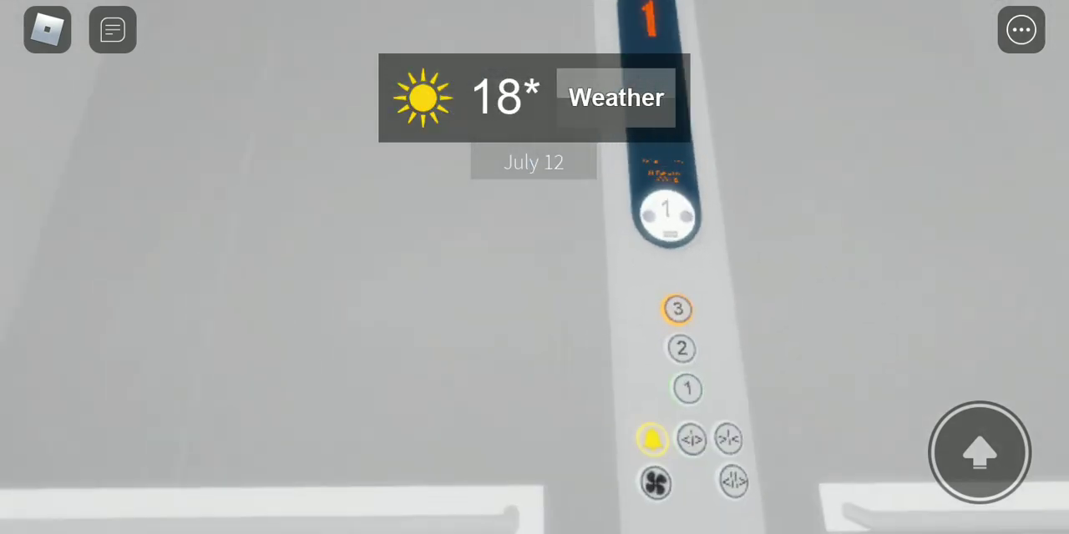
{"action": "left_click_drag", "start_coordinate": [334, 292], "coordinate": [626, 251]}
{"action": "left_click_drag", "start_coordinate": [668, 292], "coordinate": [417, 292]}
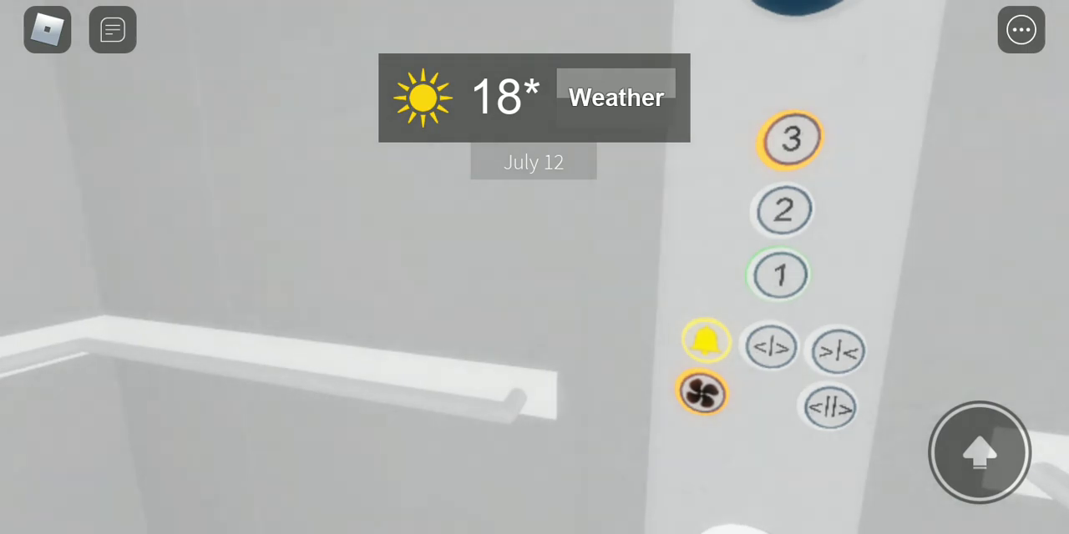
{"action": "left_click_drag", "start_coordinate": [501, 292], "coordinate": [434, 292]}
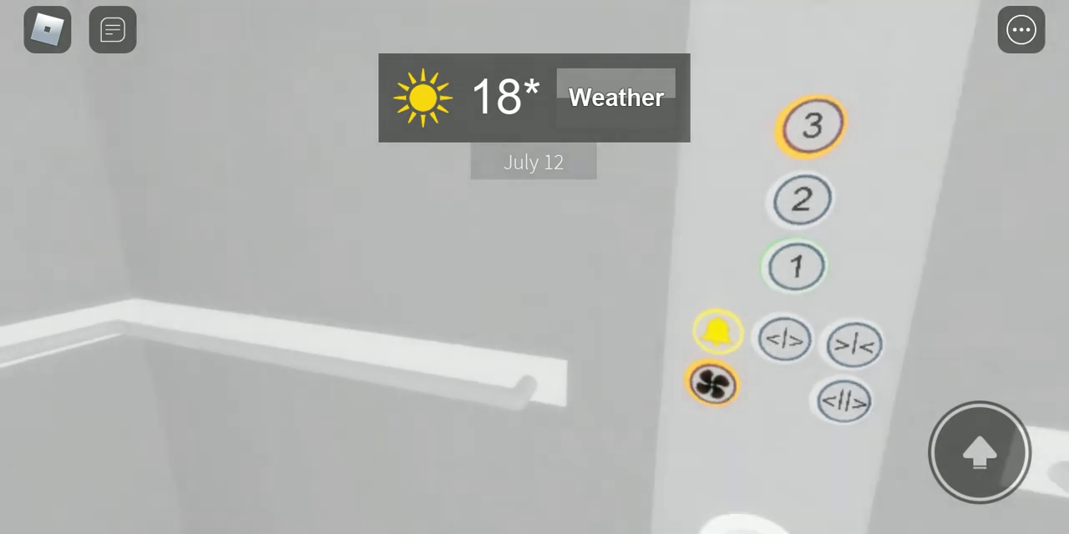
{"action": "left_click_drag", "start_coordinate": [501, 293], "coordinate": [451, 293]}
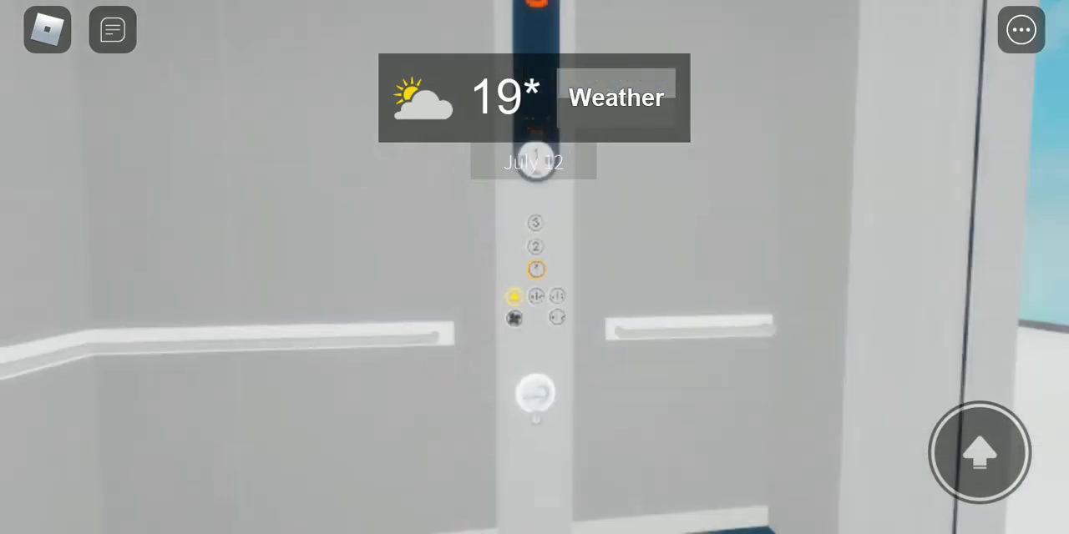
{"action": "left_click_drag", "start_coordinate": [535, 334], "coordinate": [334, 459]}
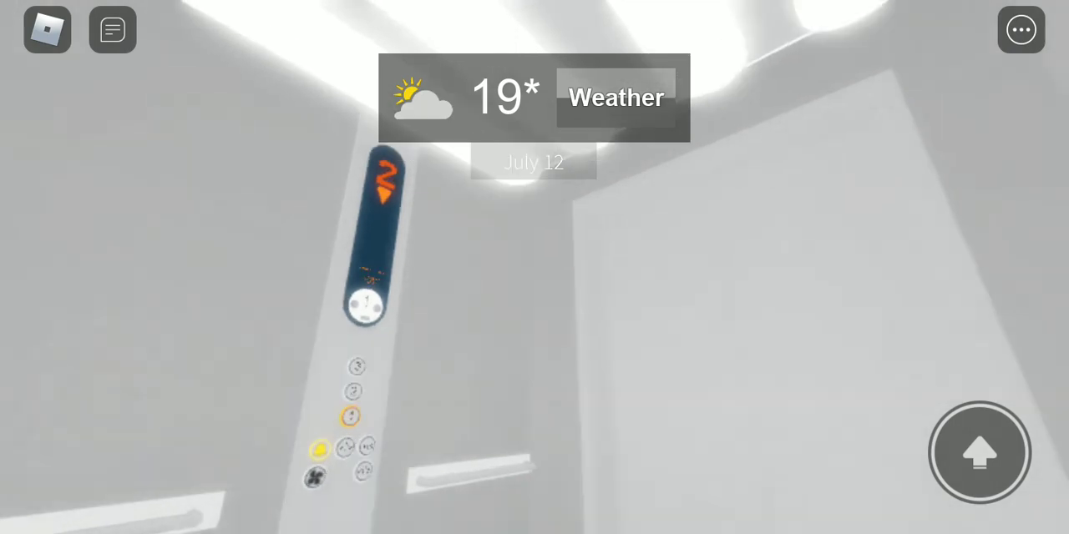
{"action": "left_click_drag", "start_coordinate": [534, 334], "coordinate": [468, 250]}
{"action": "left_click_drag", "start_coordinate": [585, 334], "coordinate": [526, 317]}
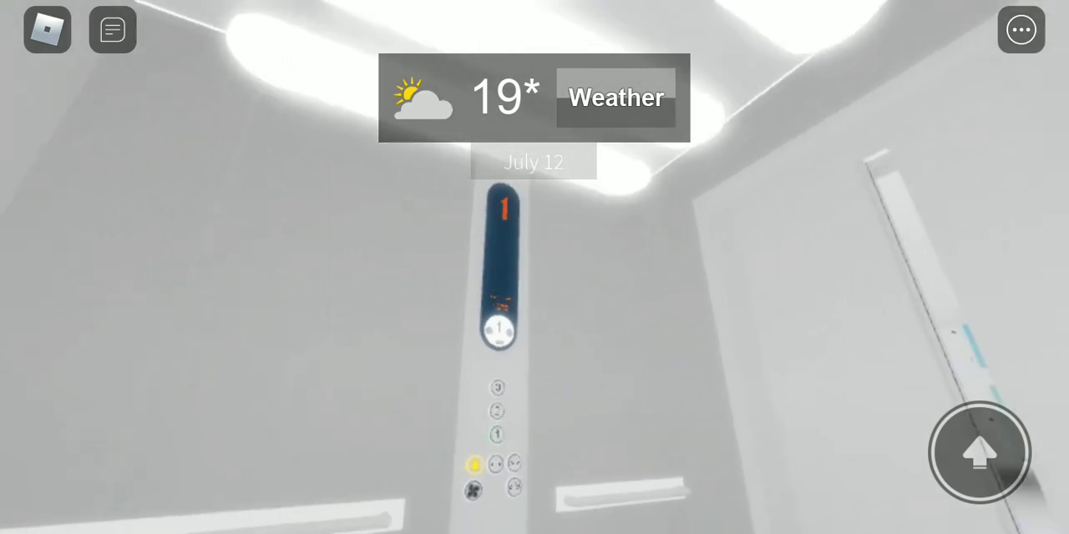
{"action": "left_click_drag", "start_coordinate": [584, 334], "coordinate": [468, 351]}
{"action": "left_click_drag", "start_coordinate": [534, 334], "coordinate": [535, 209]}
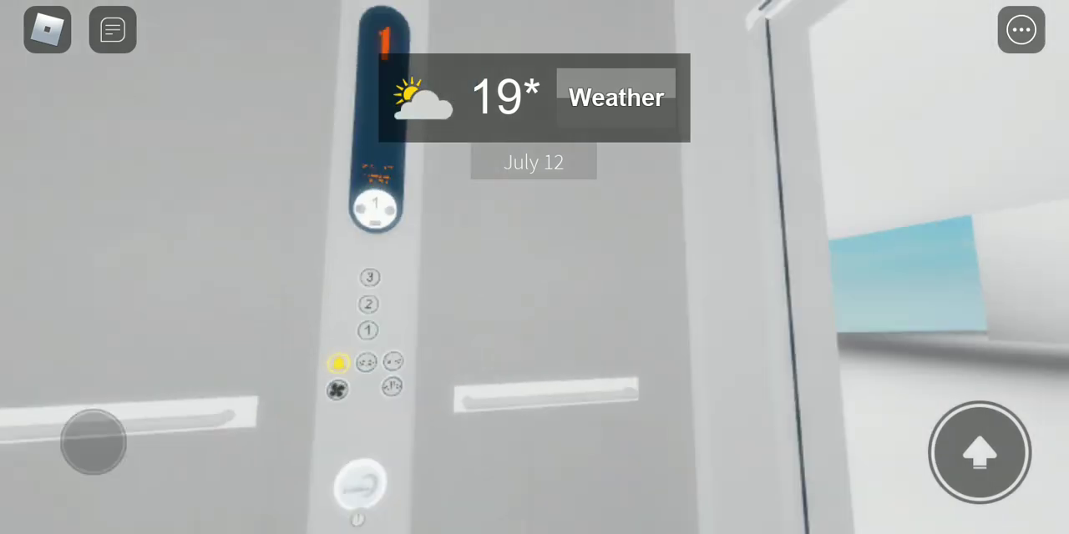
{"action": "left_click_drag", "start_coordinate": [584, 334], "coordinate": [417, 334]}
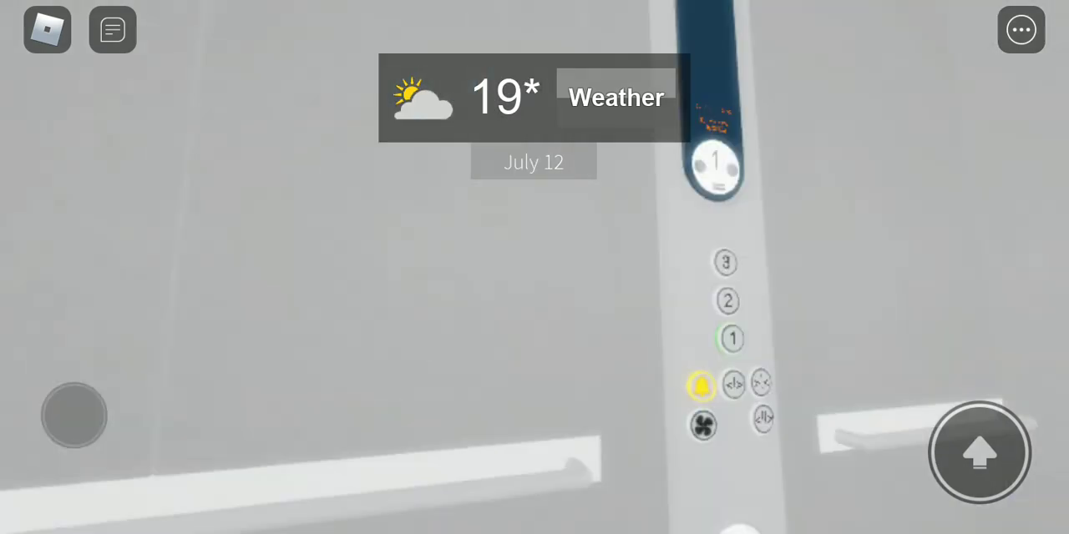
{"action": "key", "text": "w"}
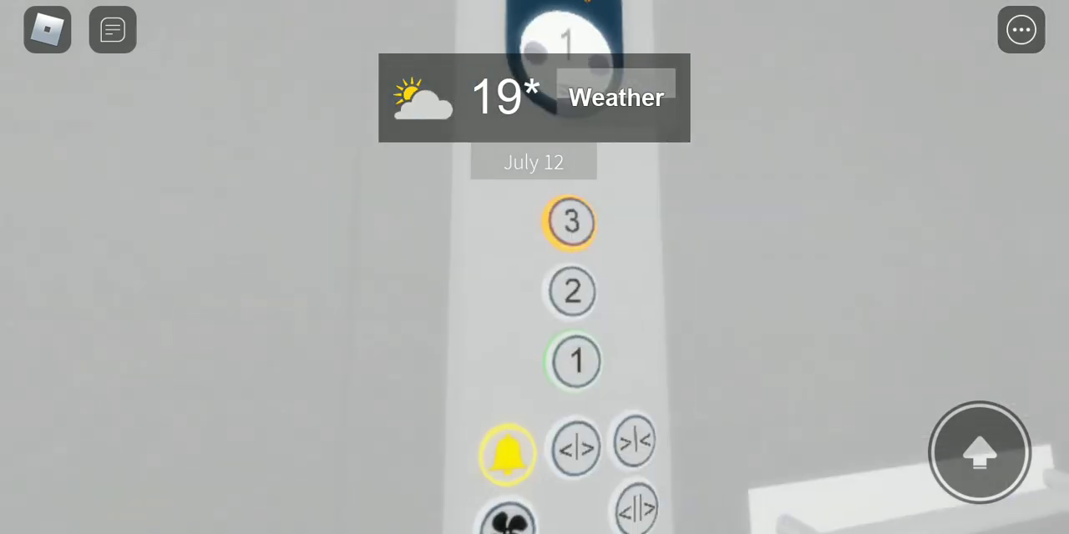
{"action": "mouse_move", "coordinate": [668, 292]}
{"action": "left_mouse_down"}
{"action": "mouse_move", "coordinate": [334, 293]}
{"action": "mouse_move", "coordinate": [668, 251]}
{"action": "left_mouse_up"}
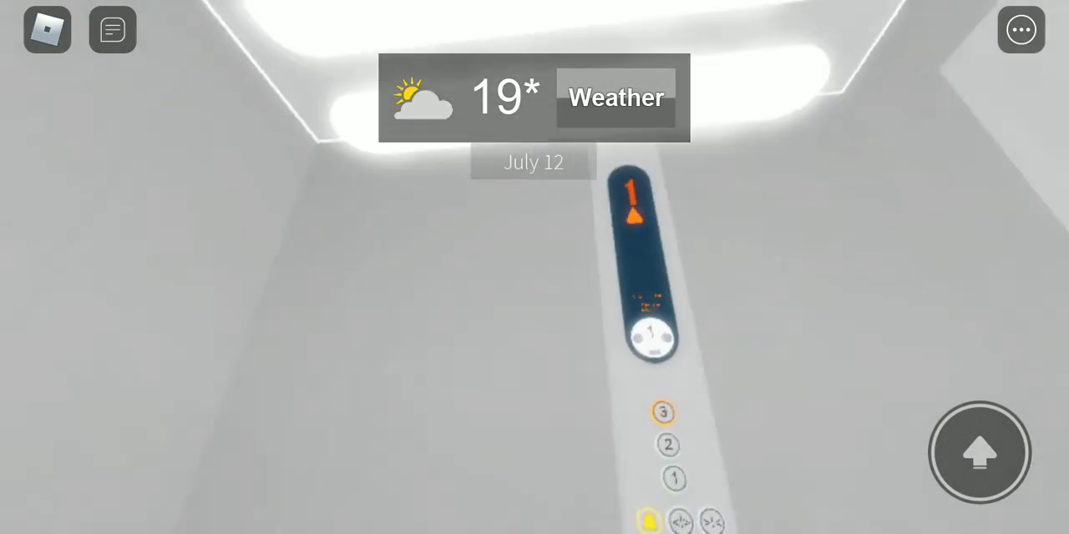
{"action": "left_click_drag", "start_coordinate": [418, 292], "coordinate": [752, 292]}
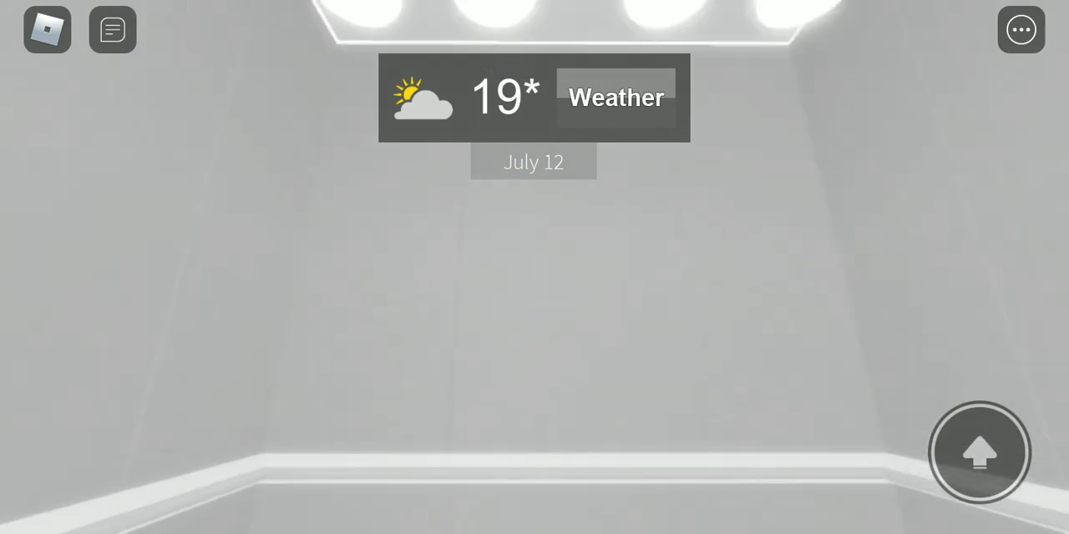
{"action": "left_click_drag", "start_coordinate": [534, 250], "coordinate": [534, 417]}
{"action": "left_click_drag", "start_coordinate": [334, 292], "coordinate": [752, 292]}
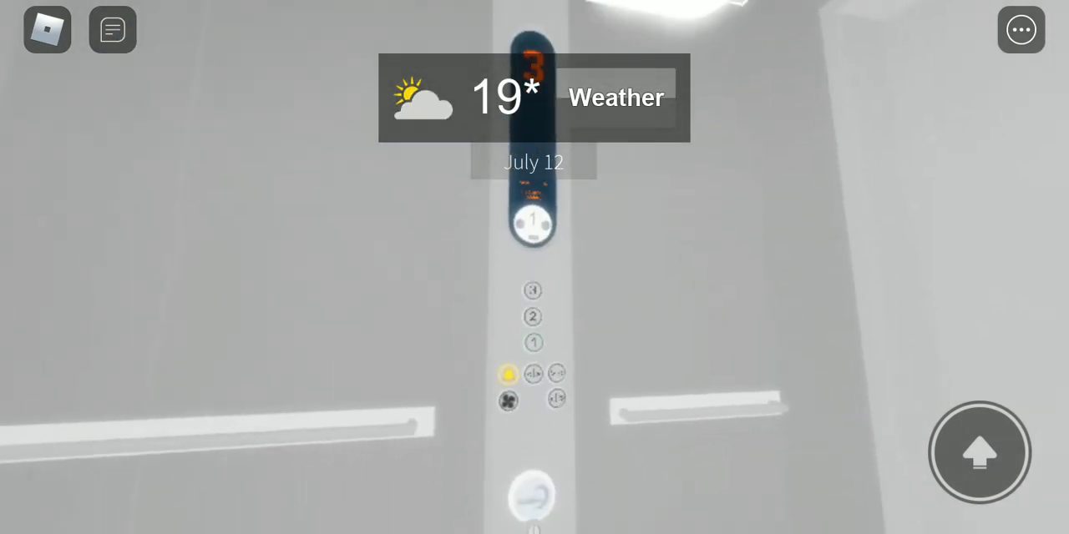
{"action": "left_click_drag", "start_coordinate": [534, 376], "coordinate": [535, 208]}
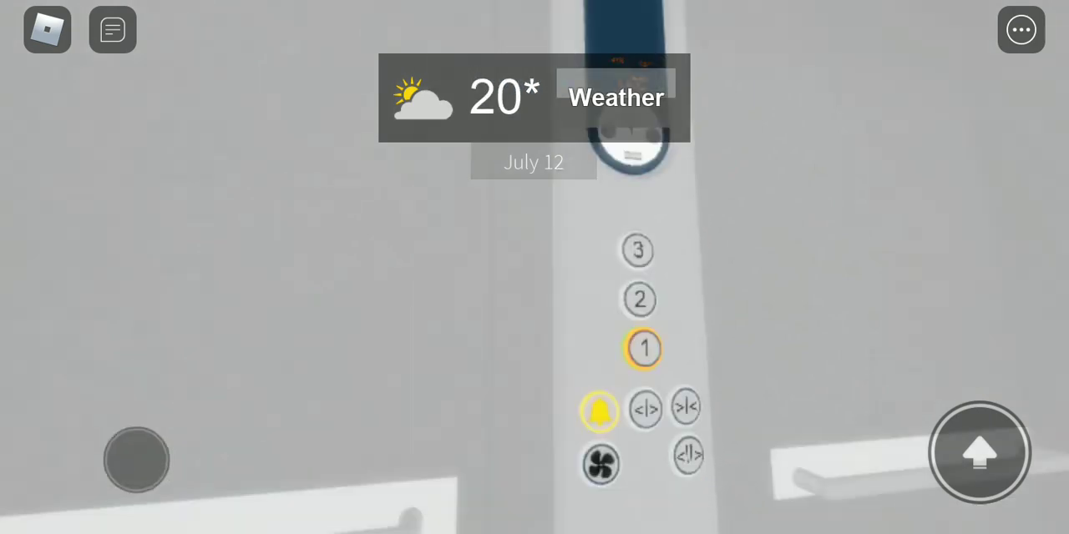
{"action": "left_click_drag", "start_coordinate": [752, 292], "coordinate": [501, 292]}
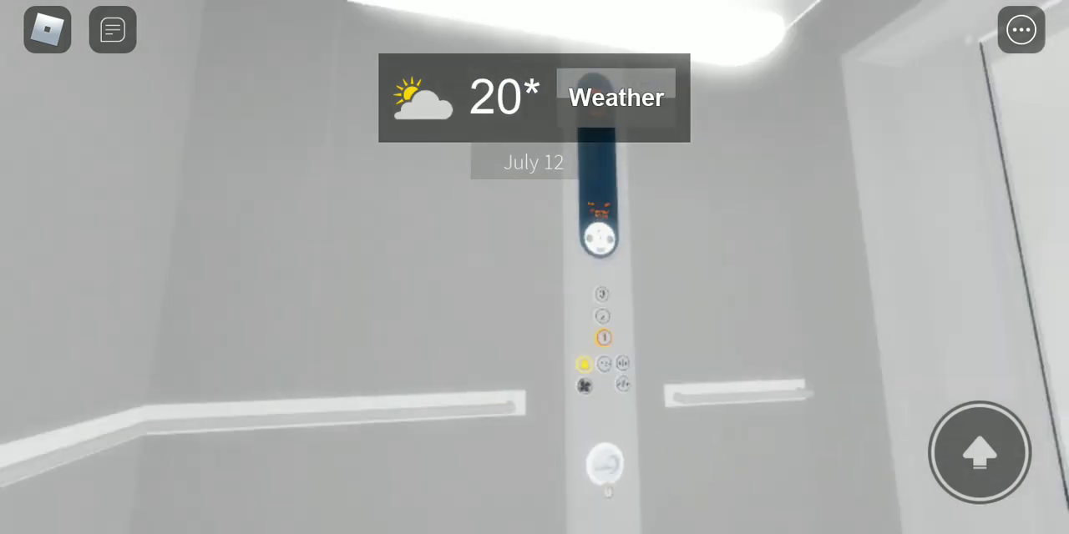